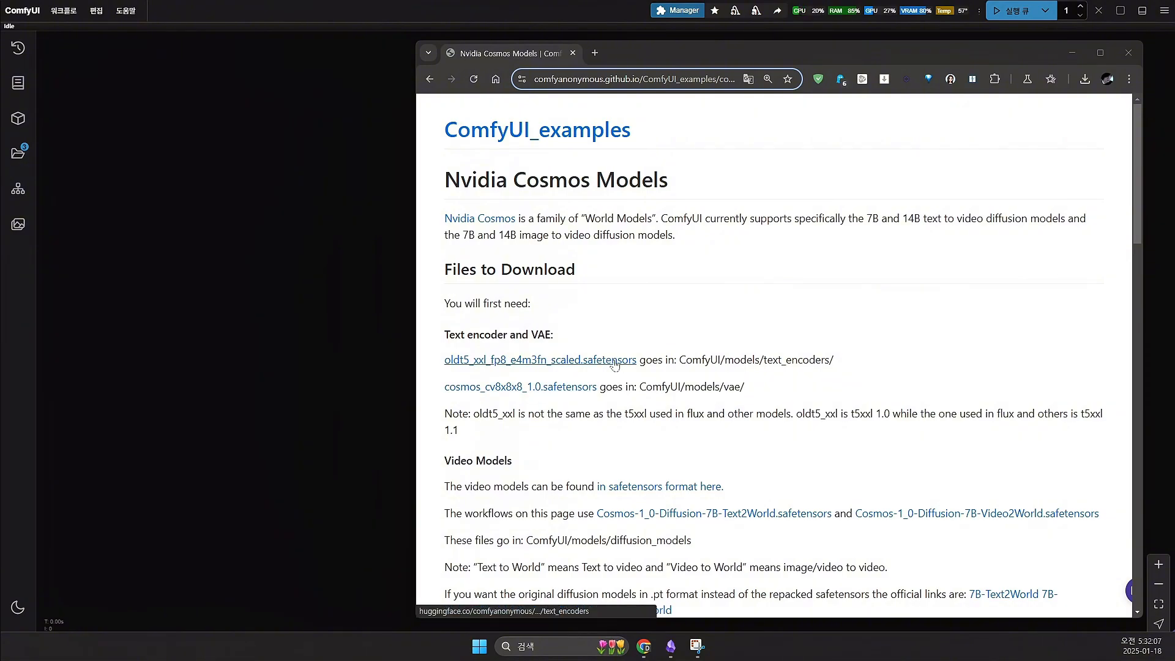
Review the Nvidia Cosmos page for the text encoder, VAE and video model files, their target folders and the Text to Video workflow
{"action": "scroll", "coordinate": [794, 375], "scroll_direction": "down", "scroll_amount": 2}
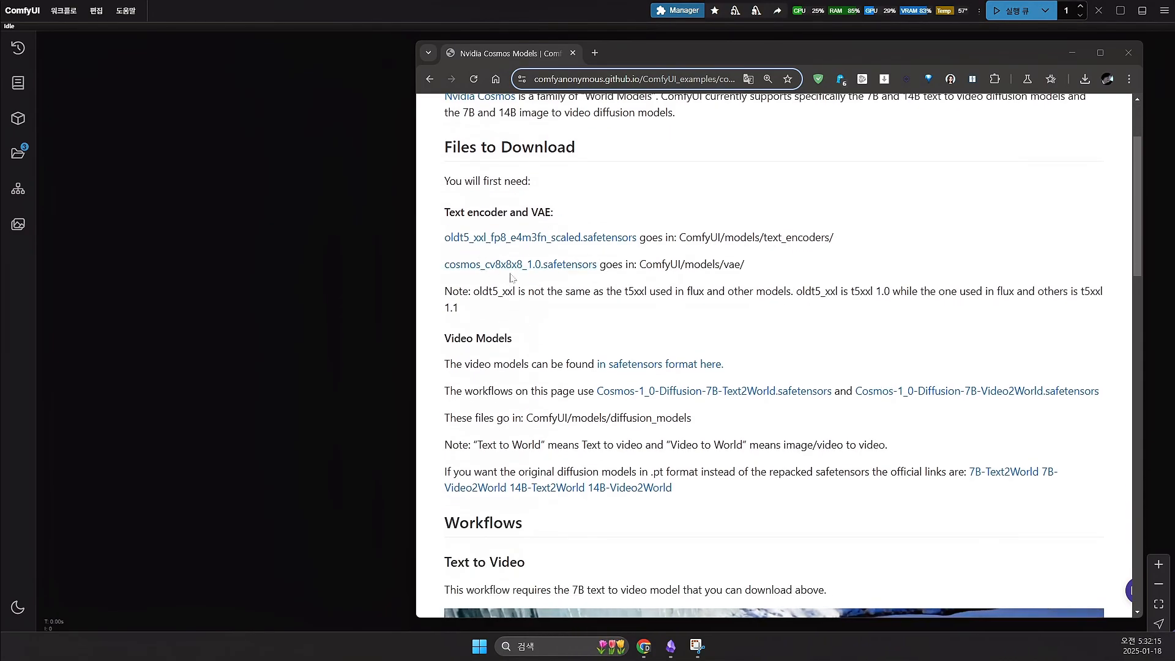
{"action": "left_click_drag", "start_coordinate": [689, 55], "coordinate": [689, 65]}
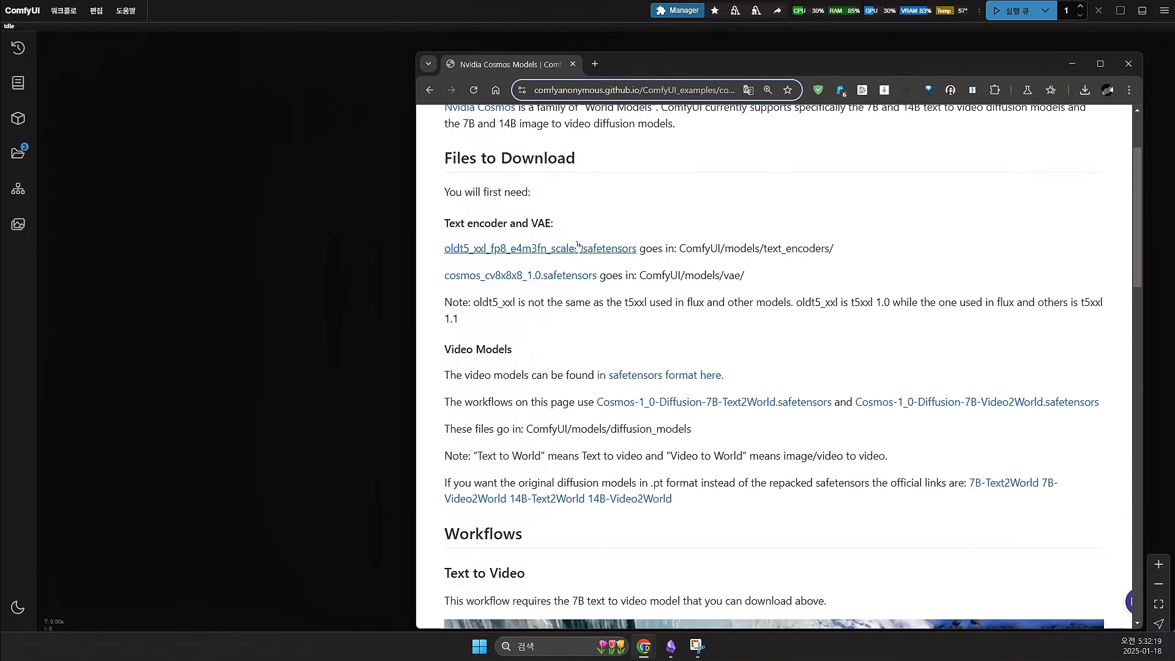
{"action": "scroll", "coordinate": [577, 245], "scroll_direction": "down", "scroll_amount": 2}
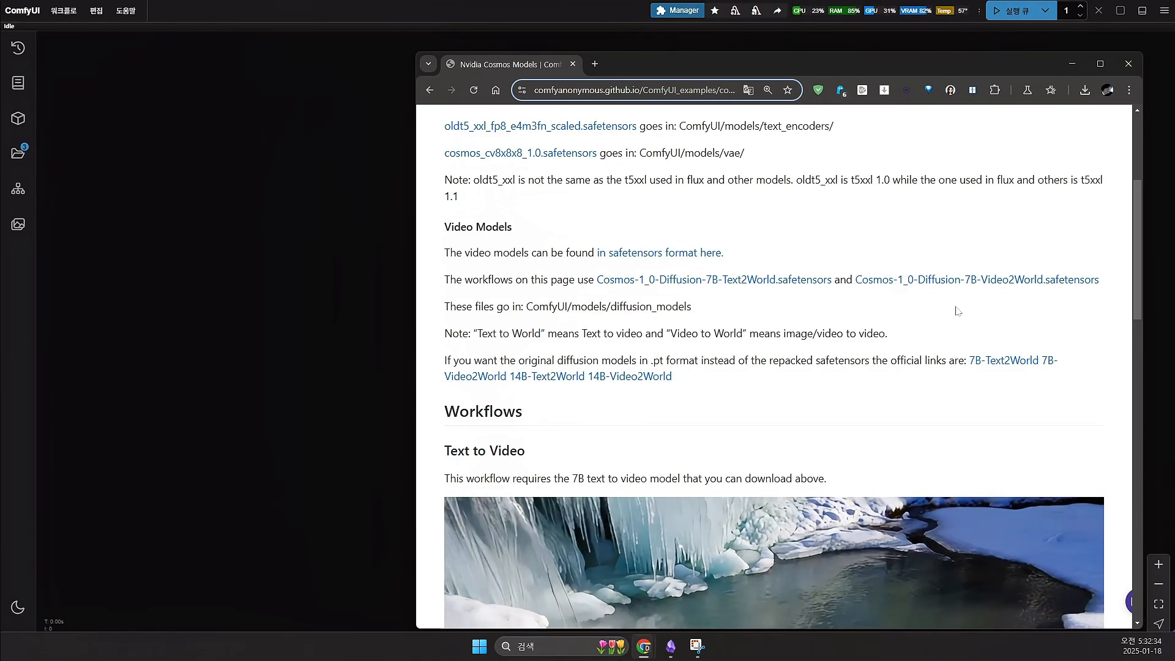
{"action": "scroll", "coordinate": [918, 306], "scroll_direction": "down", "scroll_amount": 1}
{"action": "left_click_drag", "start_coordinate": [526, 245], "coordinate": [701, 253]}
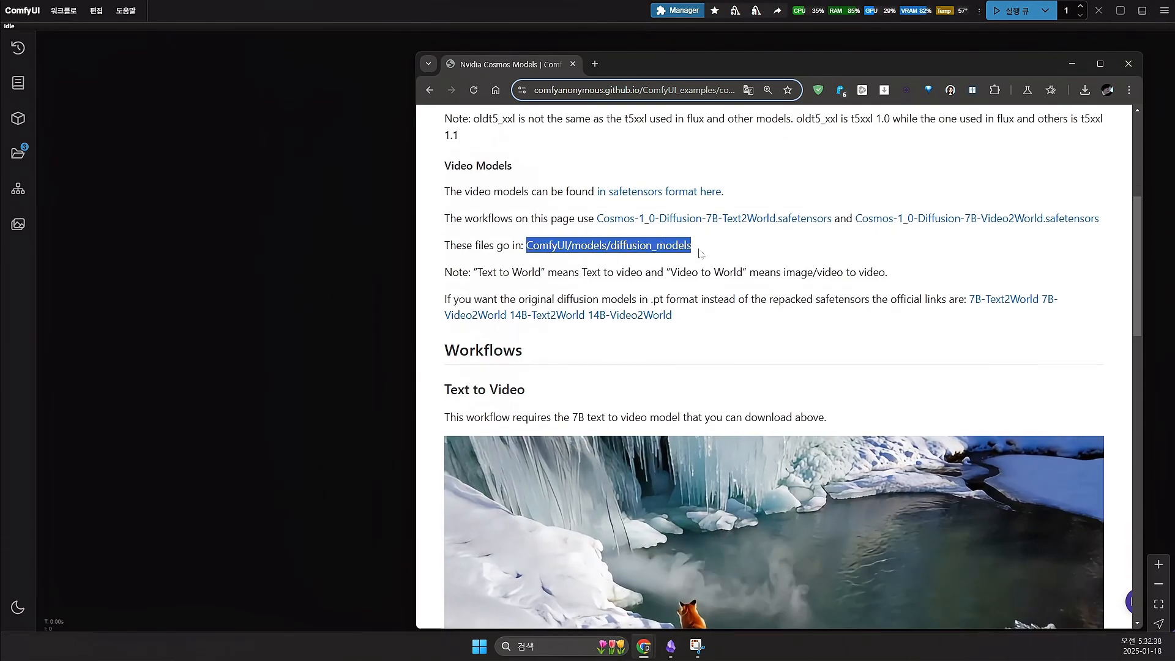
{"action": "scroll", "coordinate": [699, 202], "scroll_direction": "down", "scroll_amount": 1}
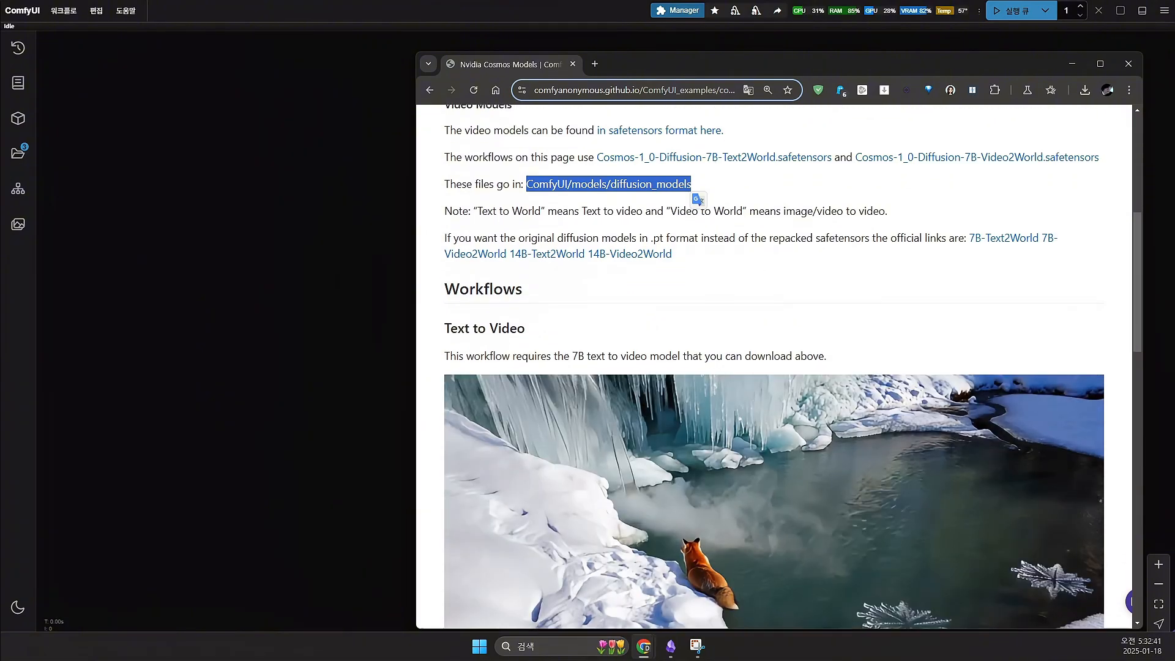
{"action": "left_click_drag", "start_coordinate": [670, 211], "coordinate": [887, 212]}
{"action": "left_click", "coordinate": [825, 197]}
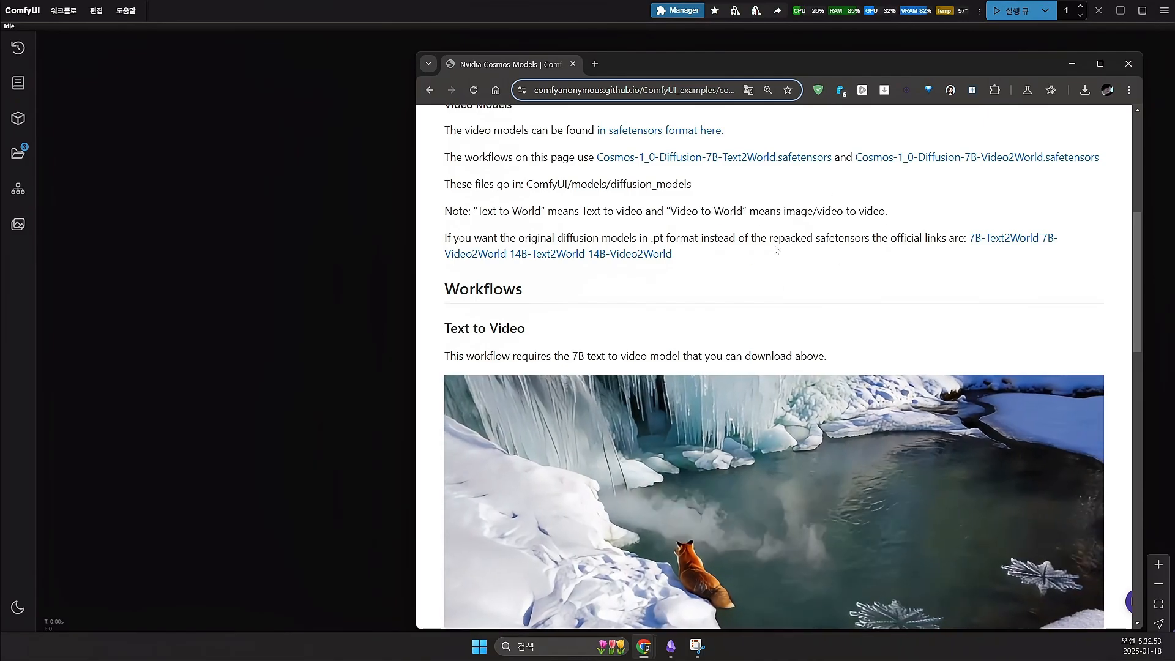
{"action": "scroll", "coordinate": [774, 249], "scroll_direction": "down", "scroll_amount": 4}
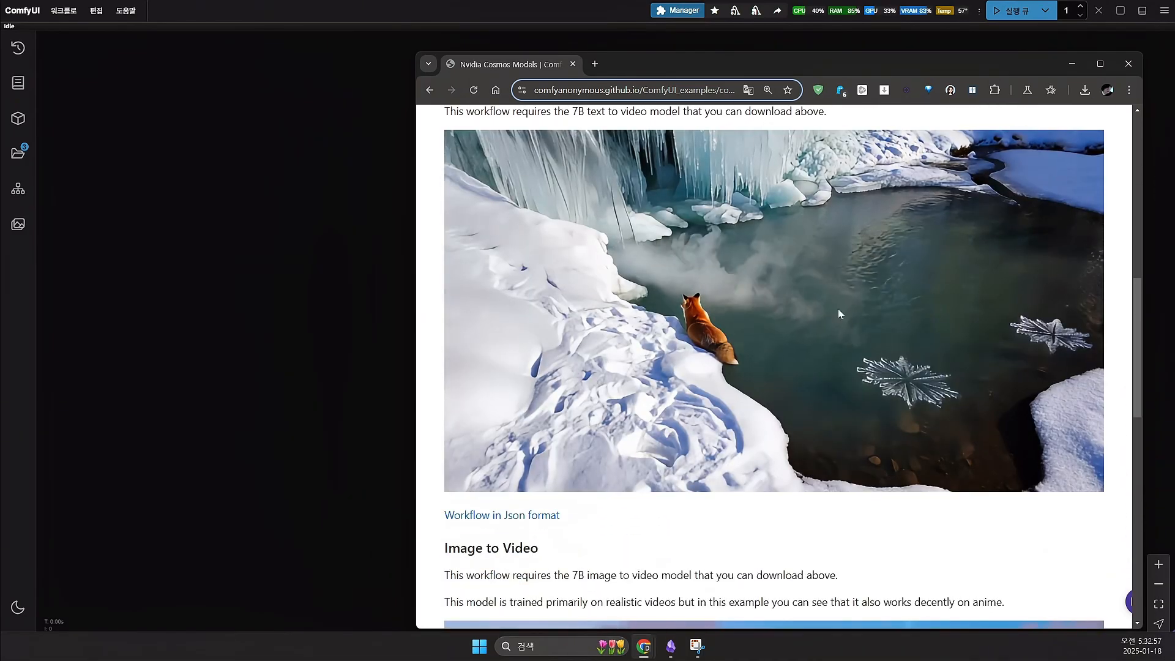
Load the Image to Video example workflow from the Nvidia Cosmos page onto the ComfyUI canvas
{"action": "scroll", "coordinate": [838, 308], "scroll_direction": "down", "scroll_amount": 8}
{"action": "left_click_drag", "start_coordinate": [723, 403], "coordinate": [301, 328]}
{"action": "scroll", "coordinate": [347, 339], "scroll_direction": "up", "scroll_amount": 5}
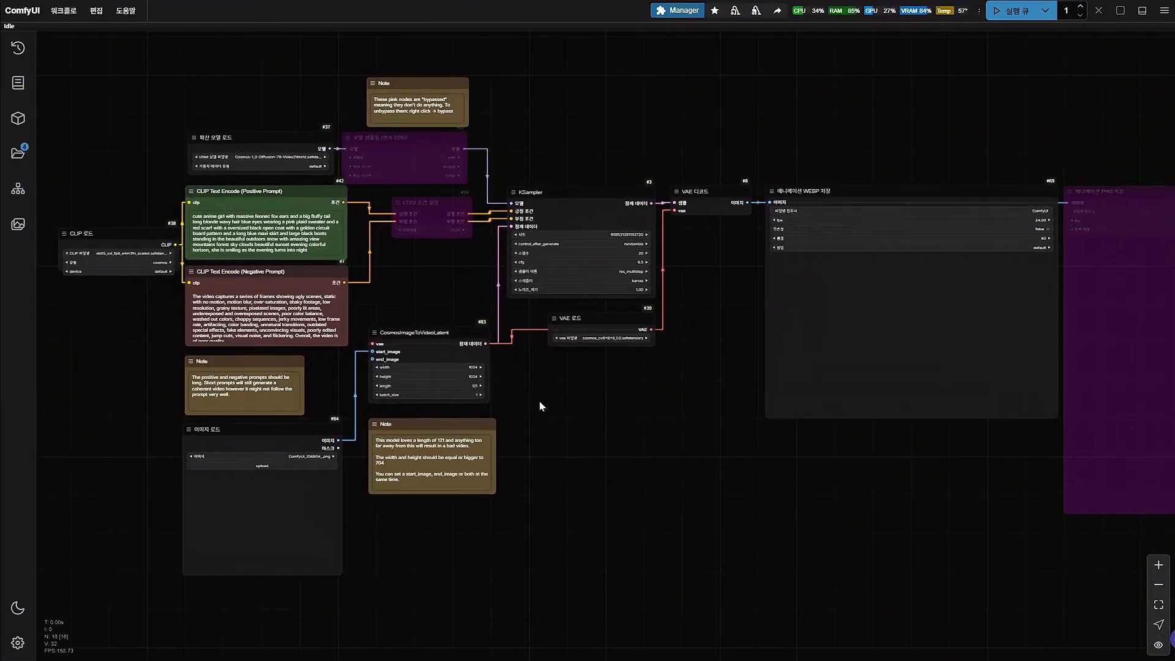
Turn off the bypass on the continuous EDM model sampling node and the LTXV conditioning node
{"action": "scroll", "coordinate": [540, 402], "scroll_direction": "up", "scroll_amount": 4}
{"action": "left_click_drag", "start_coordinate": [546, 342], "coordinate": [595, 385]}
{"action": "scroll", "coordinate": [442, 245], "scroll_direction": "down", "scroll_amount": 1}
{"action": "left_click_drag", "start_coordinate": [439, 233], "coordinate": [484, 270]}
{"action": "left_click", "coordinate": [453, 155]}
{"action": "key", "text": "ctrl+b"}
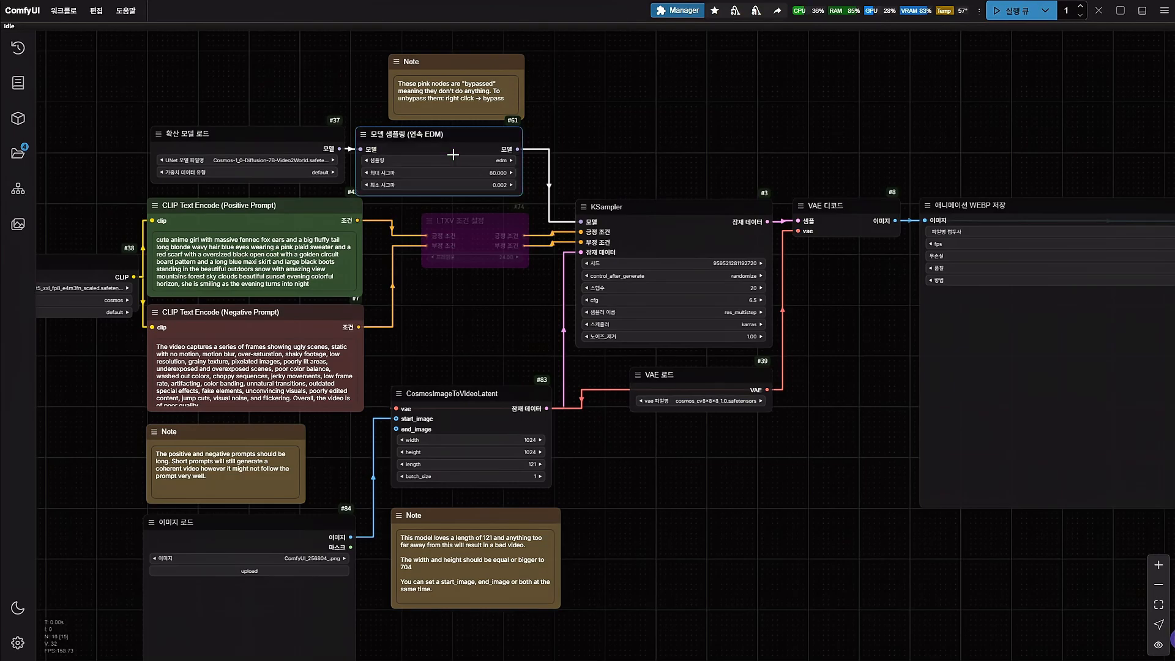
{"action": "left_click", "coordinate": [480, 220]}
{"action": "key", "text": "ctrl+b"}
Set the CLIP loader's file to the oldt5_xxl_fp8_e4m3fn_scaled text encoder from the t5 folder
{"action": "left_click_drag", "start_coordinate": [43, 348], "coordinate": [287, 321]}
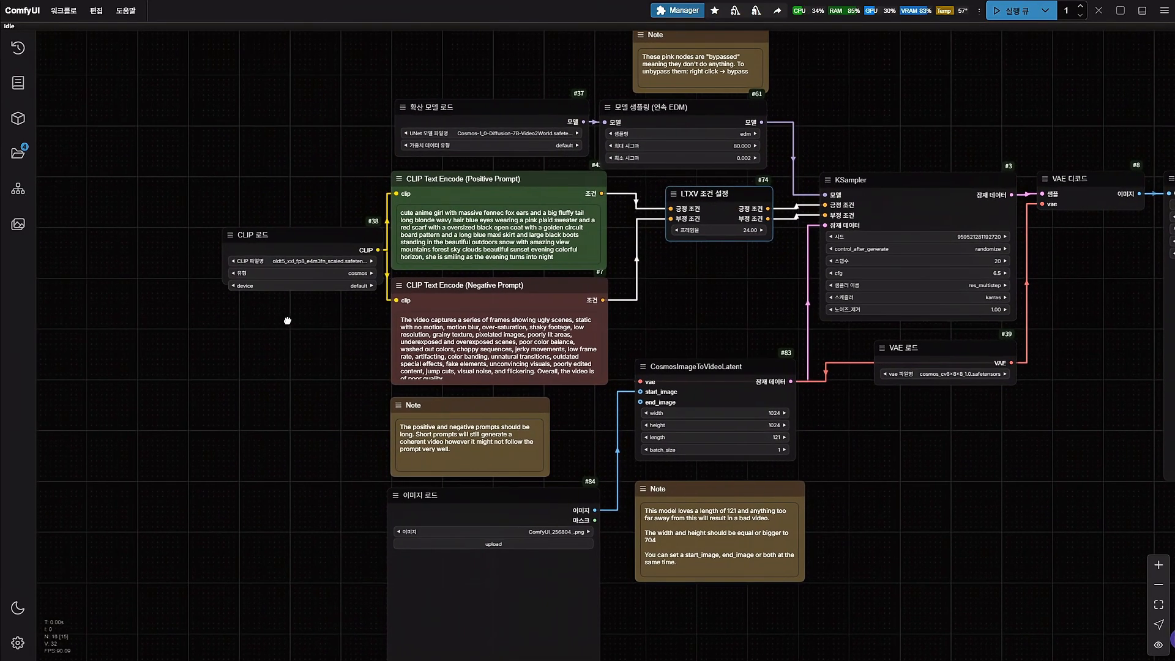
{"action": "left_click_drag", "start_coordinate": [271, 251], "coordinate": [248, 236]}
{"action": "scroll", "coordinate": [290, 283], "scroll_direction": "up", "scroll_amount": 5}
{"action": "left_click_drag", "start_coordinate": [304, 315], "coordinate": [257, 336]}
{"action": "left_click", "coordinate": [239, 242]}
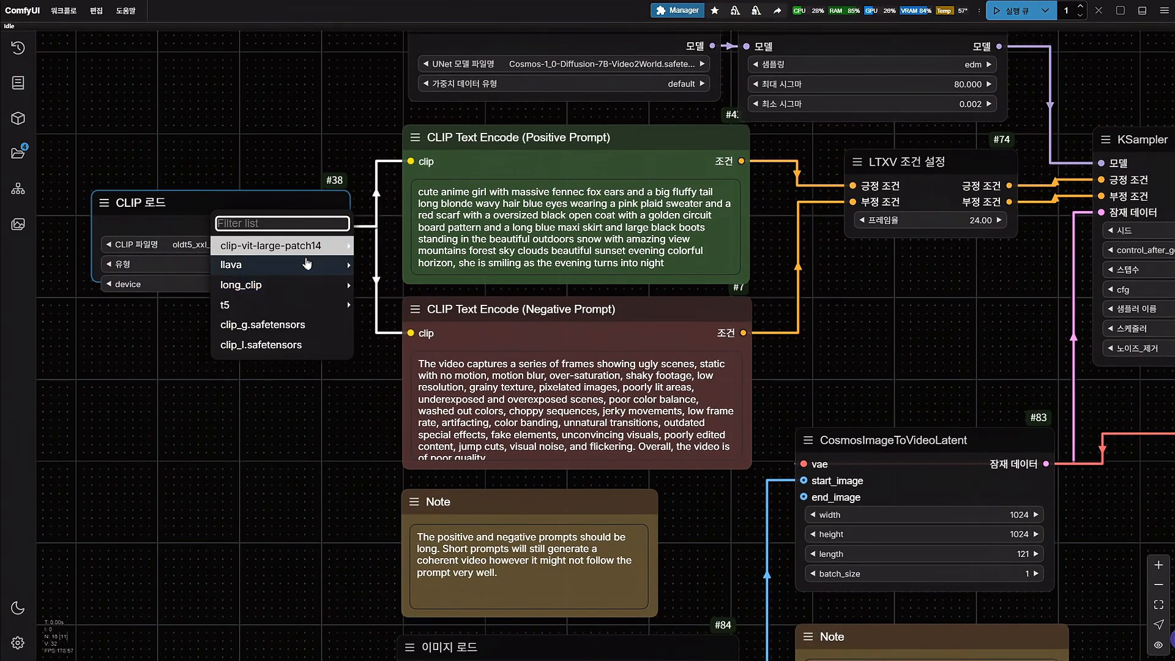
{"action": "left_click", "coordinate": [268, 308]}
{"action": "left_click", "coordinate": [421, 306]}
Set the diffusion model loader to Cosmos-1_0-Diffusion-7B-Video2World.safetensors from the Cosmos folder
{"action": "left_click_drag", "start_coordinate": [532, 111], "coordinate": [386, 220]}
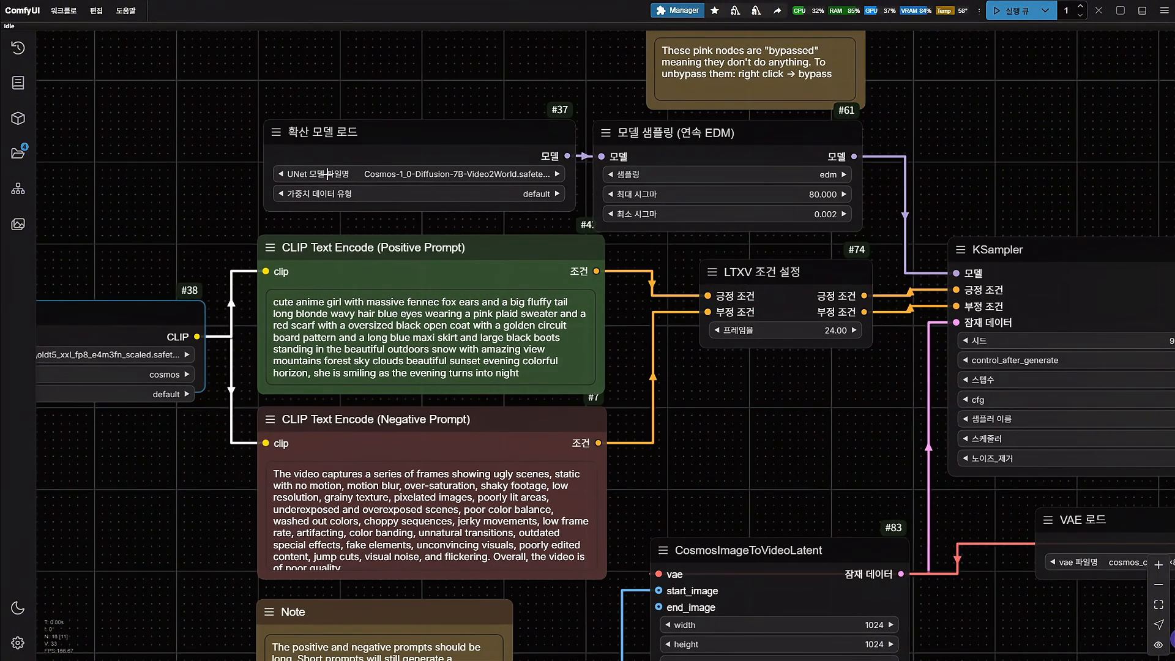
{"action": "left_click", "coordinate": [327, 173]}
{"action": "left_click", "coordinate": [345, 170]}
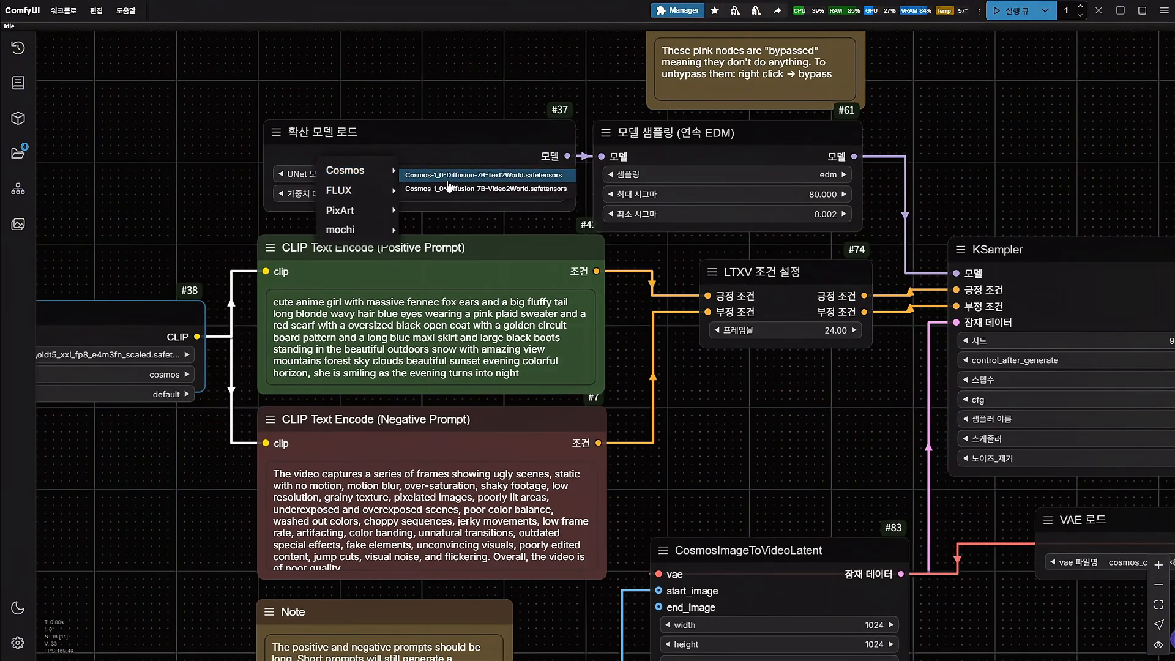
{"action": "left_click", "coordinate": [530, 189]}
Try 0112-5.png and ComfyUI_00238_.webp as the start image in the image loading node
{"action": "scroll", "coordinate": [709, 443], "scroll_direction": "down", "scroll_amount": 3}
{"action": "left_click_drag", "start_coordinate": [709, 443], "coordinate": [614, 77]}
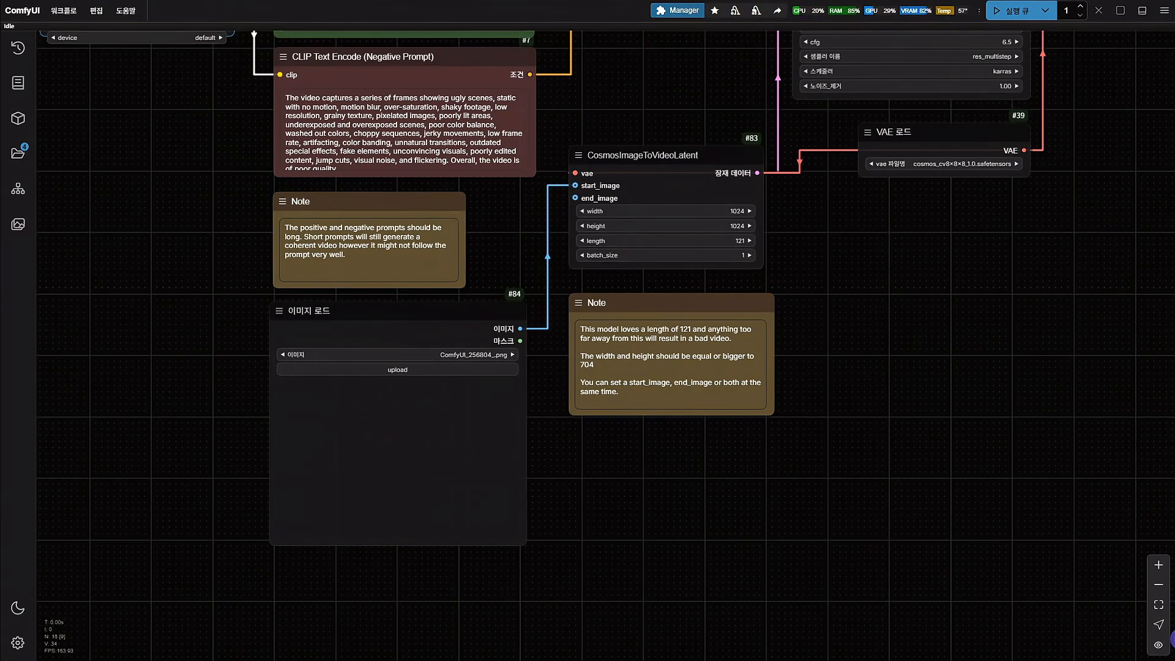
{"action": "left_click_drag", "start_coordinate": [2, 515], "coordinate": [377, 476]}
{"action": "left_click_drag", "start_coordinate": [829, 347], "coordinate": [653, 446]}
{"action": "left_click_drag", "start_coordinate": [2, 569], "coordinate": [243, 570]}
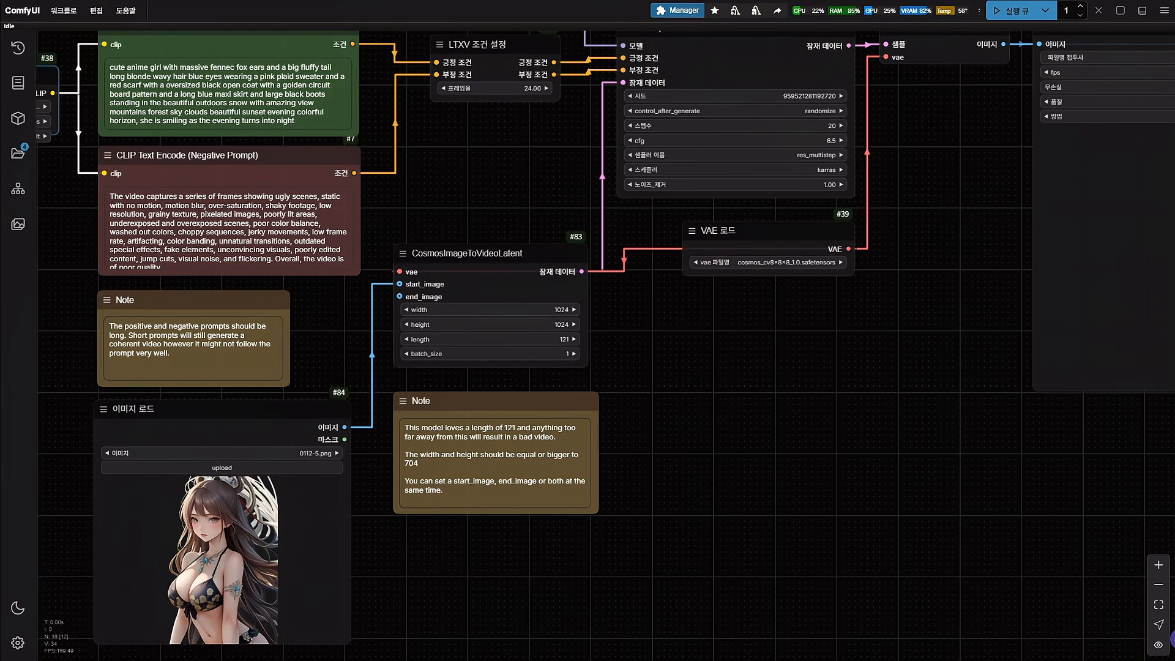
{"action": "left_click_drag", "start_coordinate": [2, 554], "coordinate": [235, 551]}
{"action": "scroll", "coordinate": [232, 548], "scroll_direction": "up", "scroll_amount": 2}
{"action": "scroll", "coordinate": [232, 548], "scroll_direction": "down", "scroll_amount": 3}
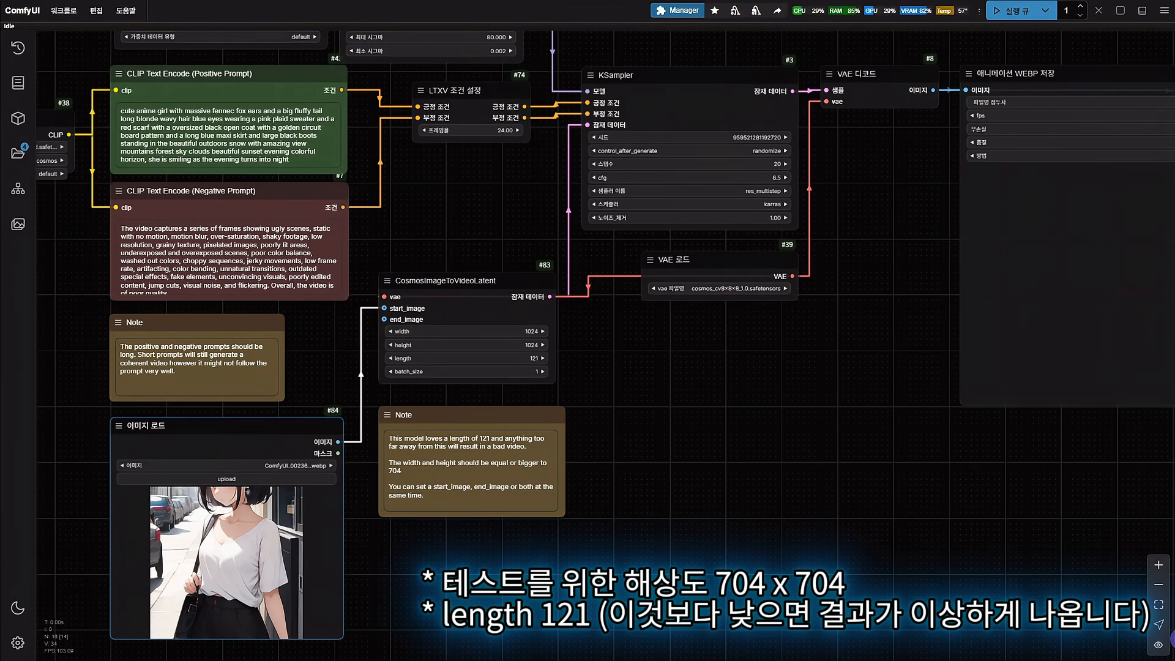
Load 0112-1.png into the image loading node as the start image and look over the positive and negative prompts
{"action": "left_click_drag", "start_coordinate": [2, 584], "coordinate": [126, 585]}
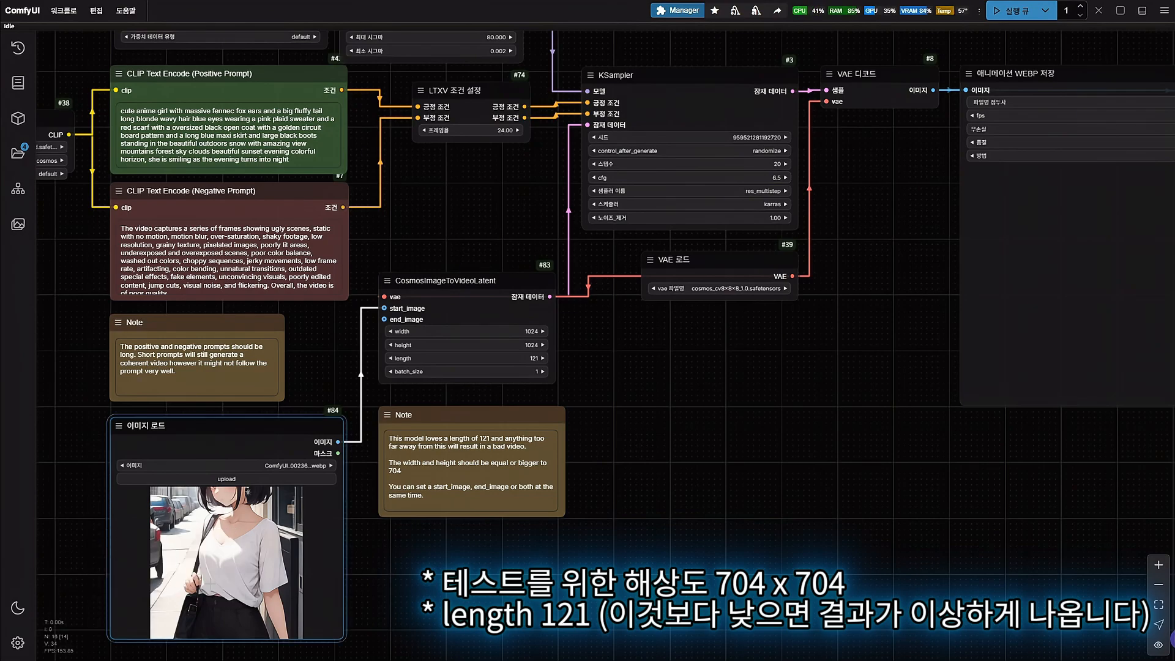
{"action": "left_click_drag", "start_coordinate": [672, 437], "coordinate": [657, 454]}
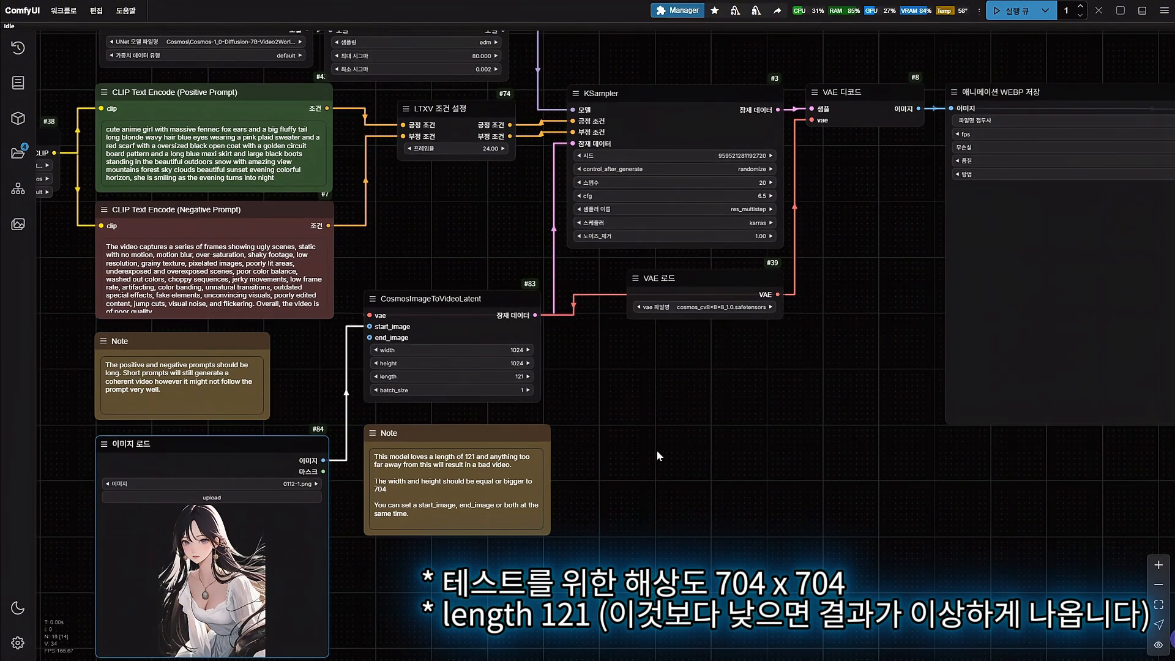
{"action": "left_click_drag", "start_coordinate": [383, 250], "coordinate": [466, 340]}
{"action": "left_click_drag", "start_coordinate": [188, 218], "coordinate": [361, 277]}
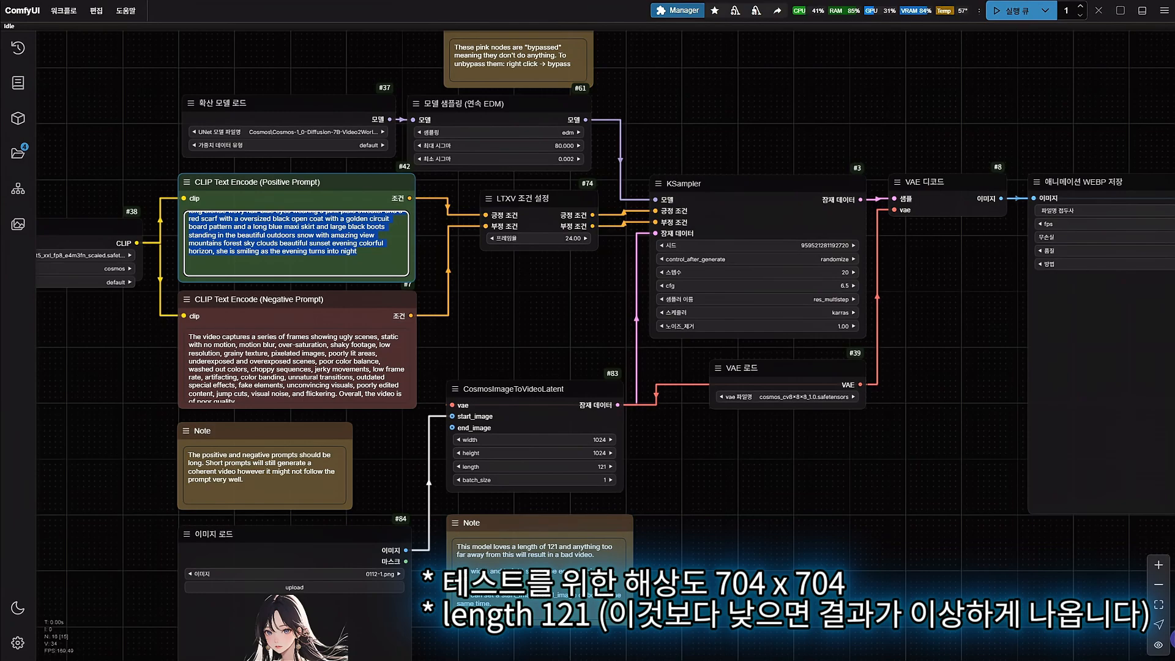
{"action": "left_click", "coordinate": [251, 361]}
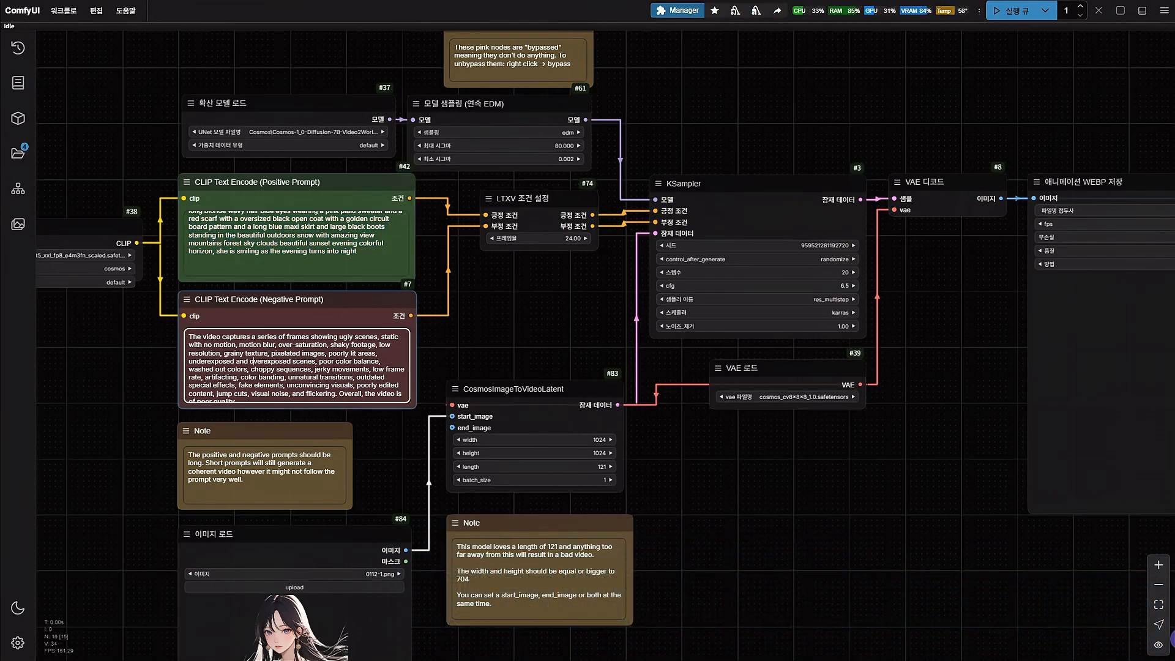
Set both the width and the height of the CosmosImageToVideoLatent node to 704
{"action": "left_click_drag", "start_coordinate": [750, 450], "coordinate": [503, 367]}
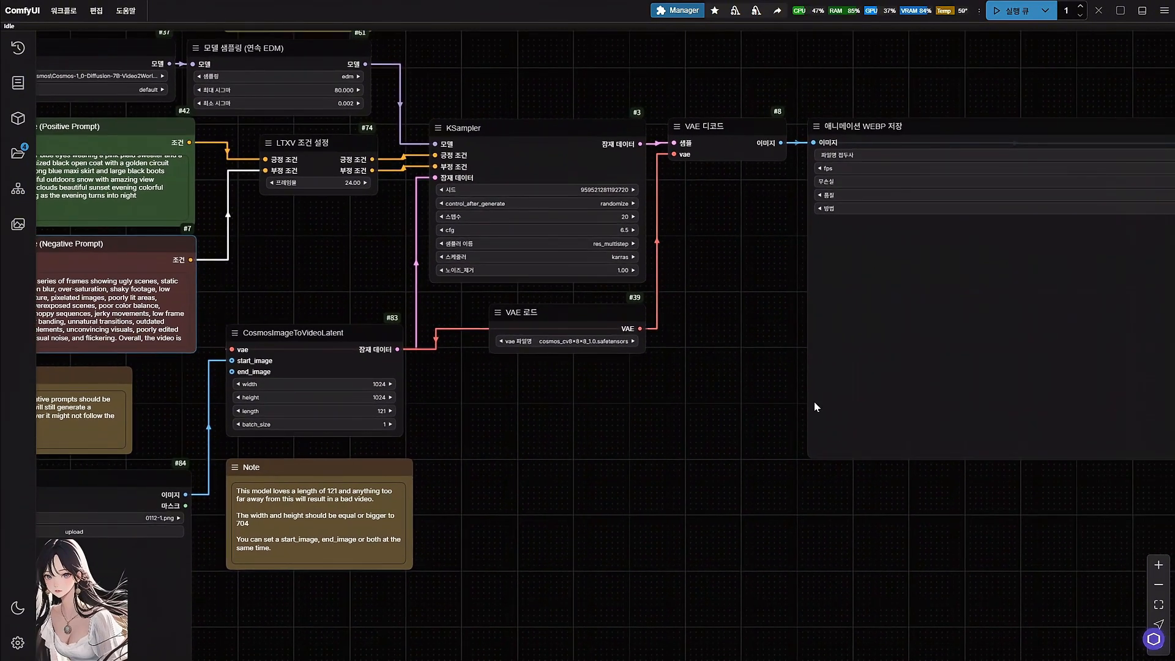
{"action": "left_click_drag", "start_coordinate": [595, 409], "coordinate": [632, 446]}
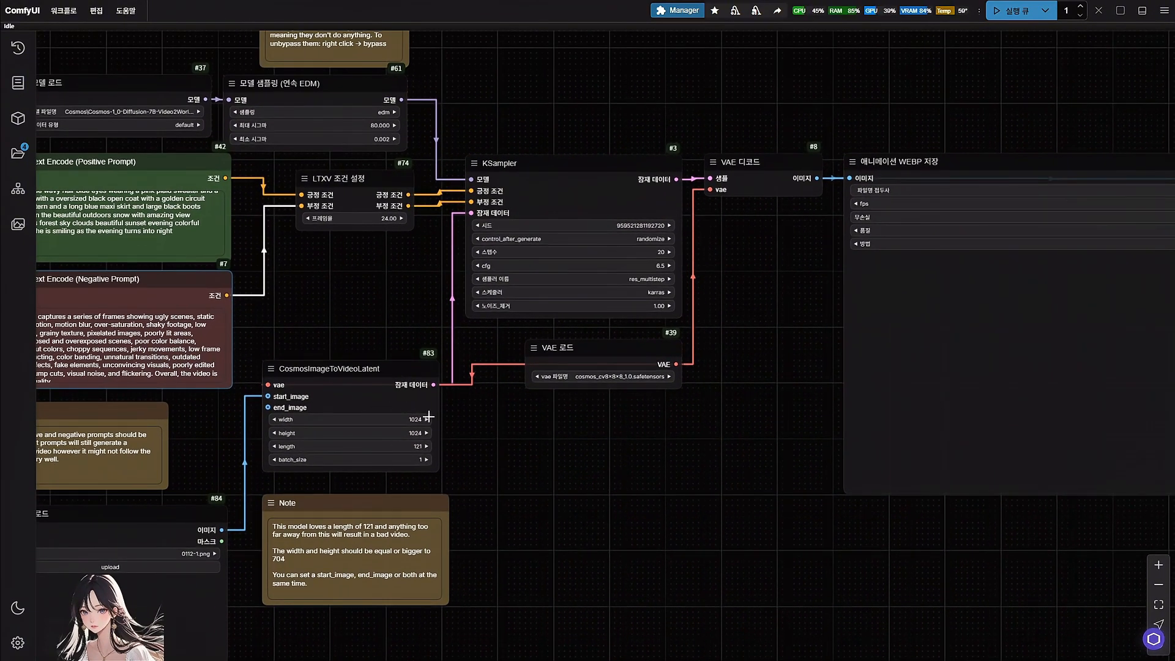
{"action": "left_click_drag", "start_coordinate": [396, 419], "coordinate": [396, 419]}
{"action": "left_click", "coordinate": [396, 419]}
{"action": "type", "text": "704"}
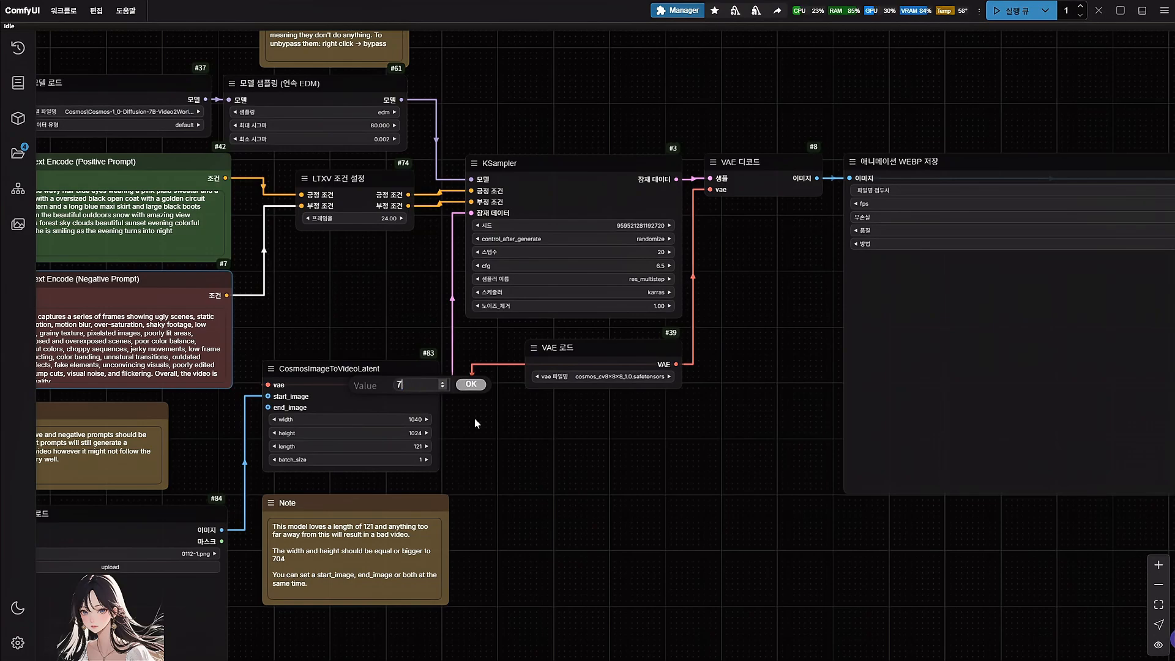
{"action": "key", "text": "Return"}
{"action": "left_click", "coordinate": [415, 433]}
{"action": "type", "text": "704"}
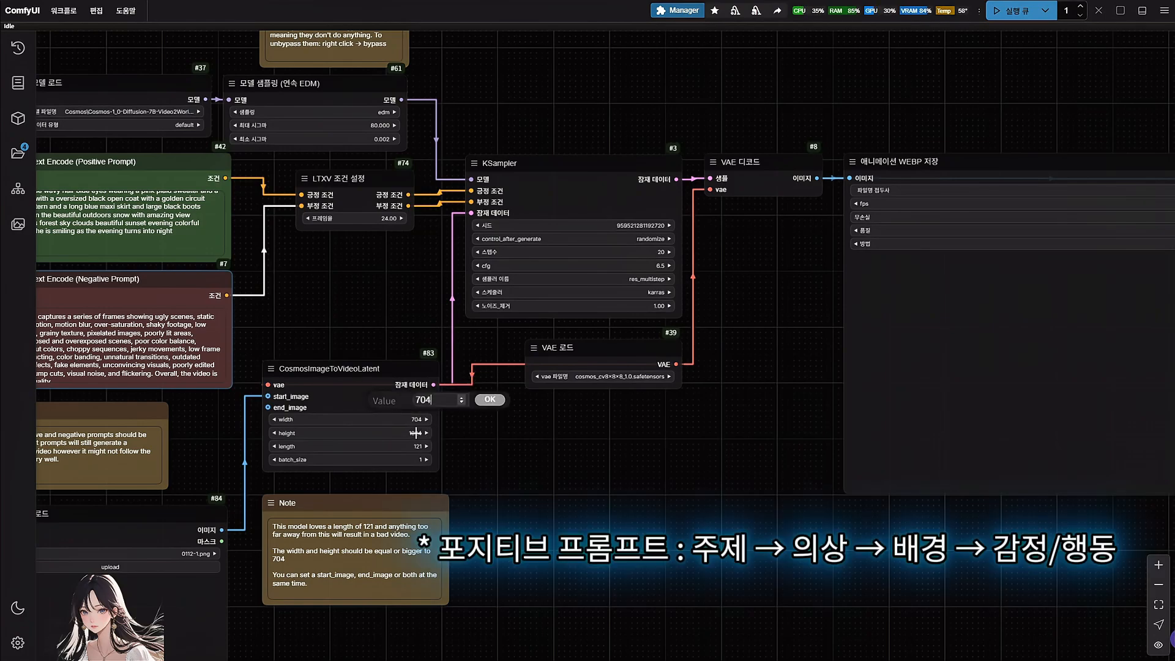
{"action": "key", "text": "Return"}
Check the KSampler's sampler and scheduler options, leaving res_multistep and karras selected
{"action": "left_click_drag", "start_coordinate": [432, 322], "coordinate": [415, 415]}
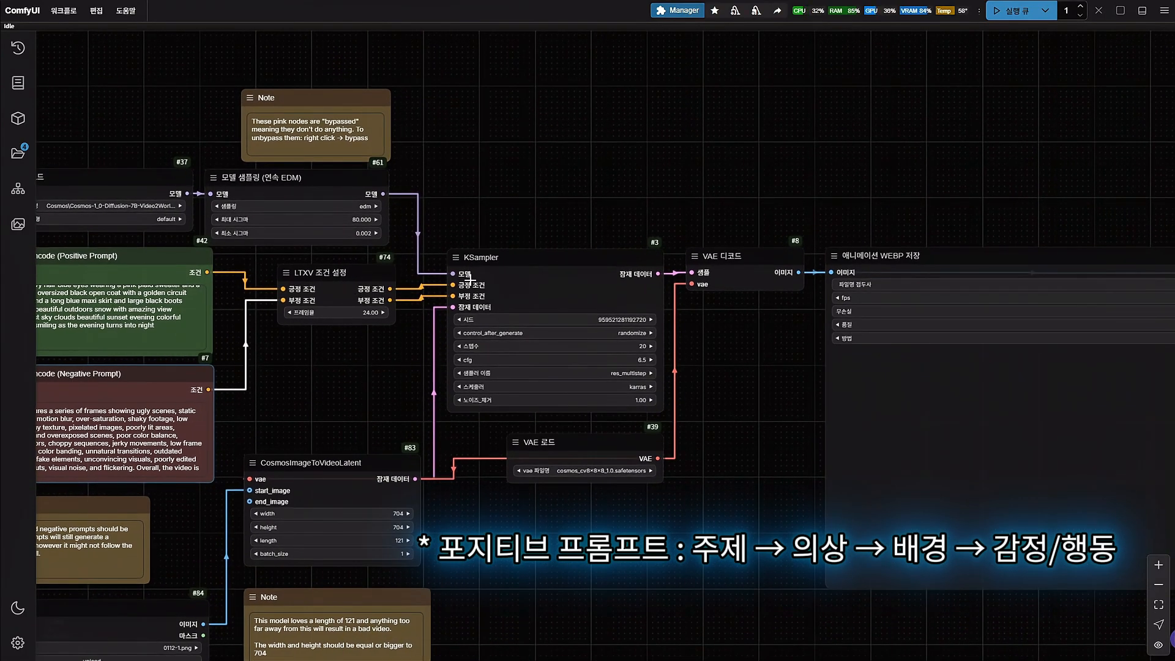
{"action": "left_click_drag", "start_coordinate": [729, 406], "coordinate": [608, 372]}
{"action": "left_click", "coordinate": [484, 338]}
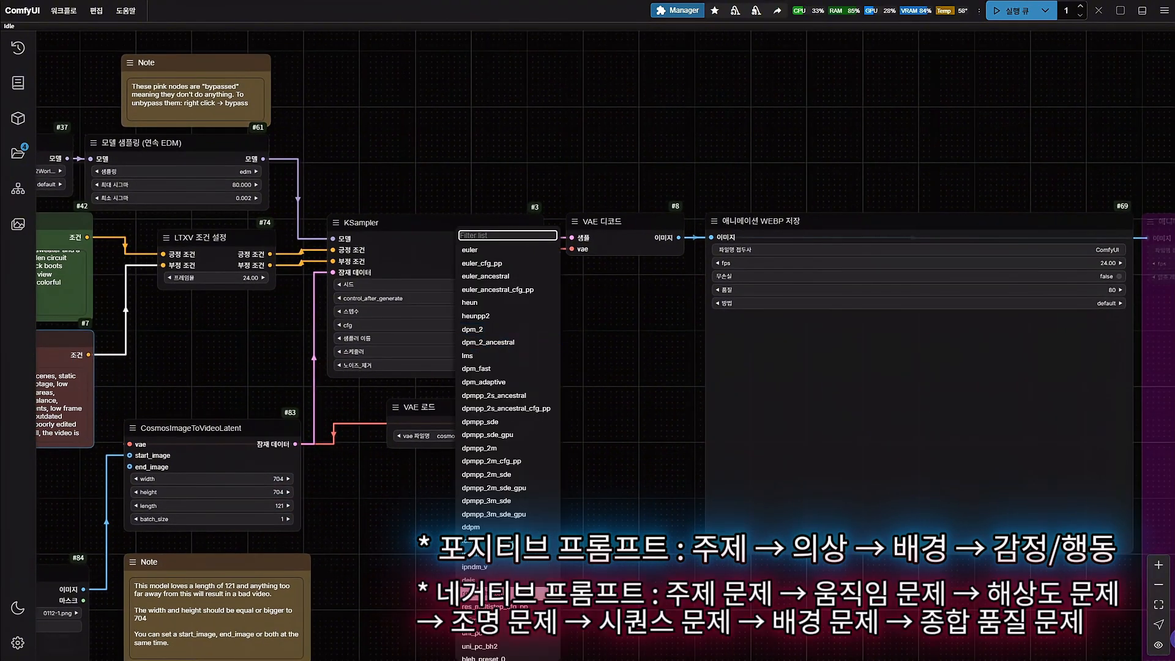
{"action": "left_click", "coordinate": [499, 605]}
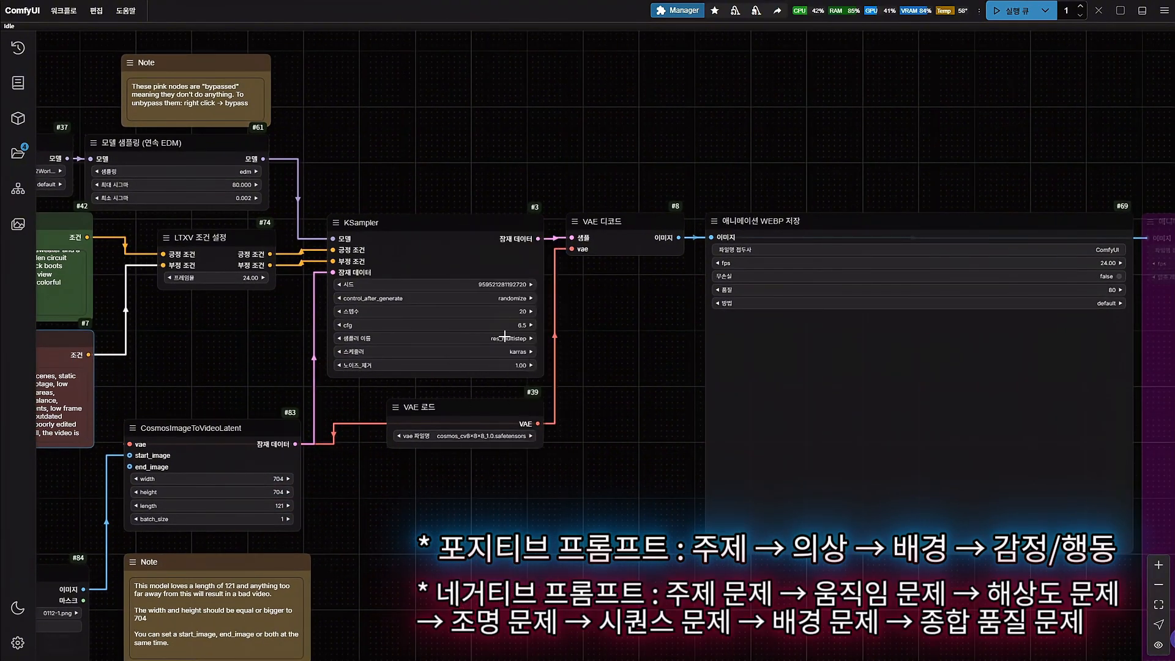
{"action": "left_click", "coordinate": [503, 354]}
{"action": "left_click", "coordinate": [539, 388]}
Delete the bypassed animated PNG save node beside the animated WEBP save node
{"action": "left_click_drag", "start_coordinate": [649, 446], "coordinate": [333, 430]}
{"action": "left_click_drag", "start_coordinate": [883, 264], "coordinate": [777, 364]}
{"action": "left_click_drag", "start_coordinate": [875, 360], "coordinate": [973, 246]}
{"action": "left_click", "coordinate": [966, 254]}
{"action": "left_click", "coordinate": [961, 204]}
{"action": "key", "text": "Delete"}
Add a Video Combine node from Video Helper Suite and connect the VAE decode image output to its images input
{"action": "left_click_drag", "start_coordinate": [335, 466], "coordinate": [403, 469]}
{"action": "double_click", "coordinate": [426, 413]}
{"action": "type", "text": "combi"}
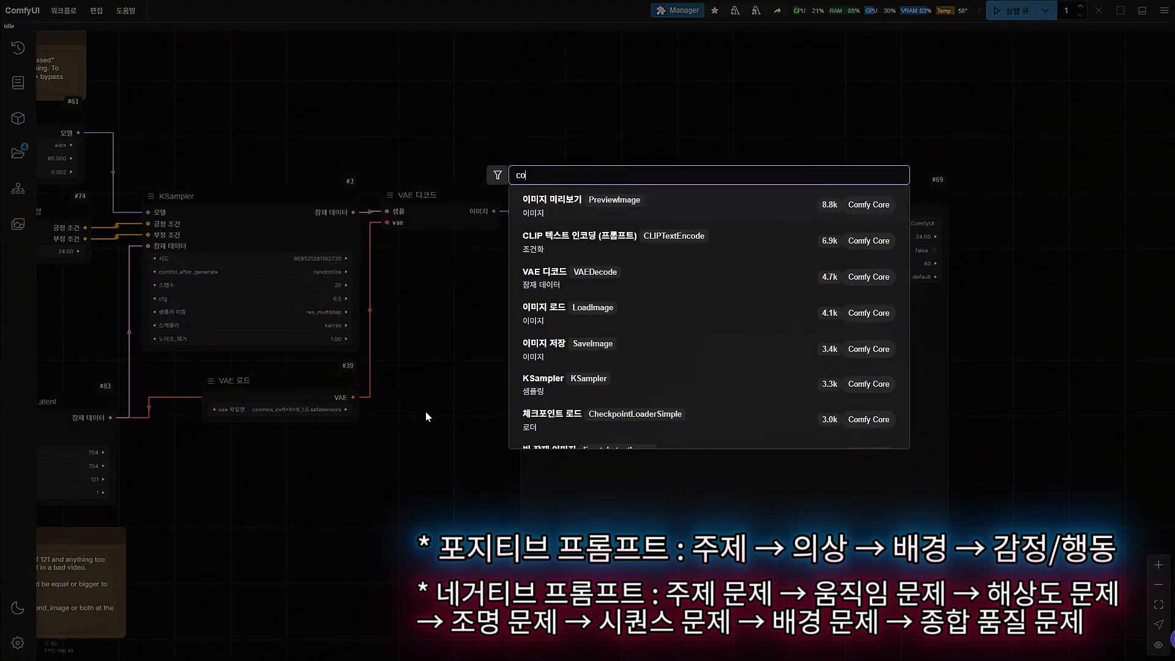
{"action": "key", "text": "Down"}
{"action": "key", "text": "Down"}
{"action": "key", "text": "Down"}
{"action": "key", "text": "Down"}
{"action": "key", "text": "Down"}
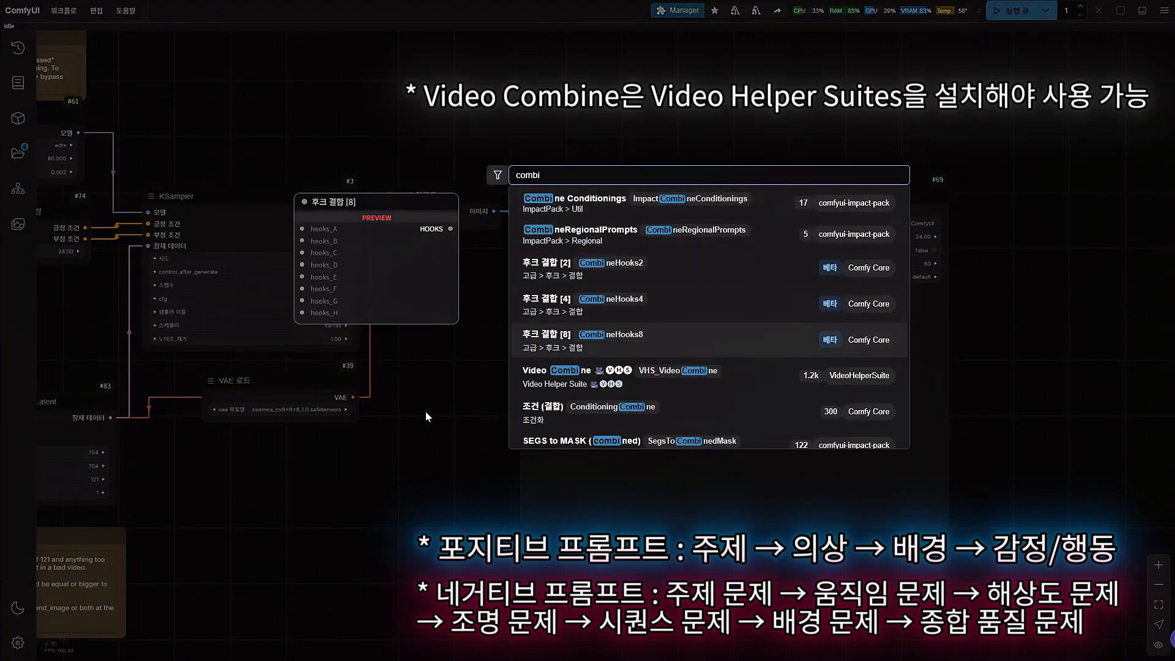
{"action": "key", "text": "Return"}
{"action": "left_click_drag", "start_coordinate": [494, 211], "coordinate": [433, 419]}
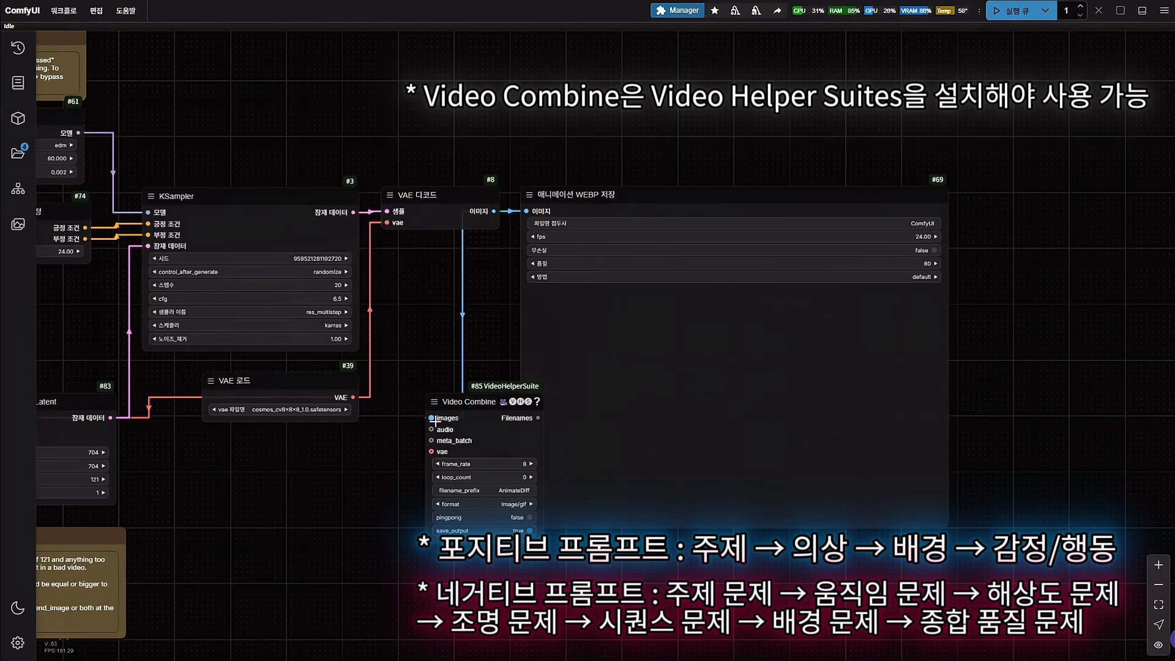
Delete the animated WEBP save node and put the Video Combine node, resized, in its place beside the VAE decode node
{"action": "left_click_drag", "start_coordinate": [669, 201], "coordinate": [820, 185]}
{"action": "left_click_drag", "start_coordinate": [463, 403], "coordinate": [606, 195]}
{"action": "left_click", "coordinate": [791, 175]}
{"action": "key", "text": "Delete"}
{"action": "left_click_drag", "start_coordinate": [684, 339], "coordinate": [784, 449]}
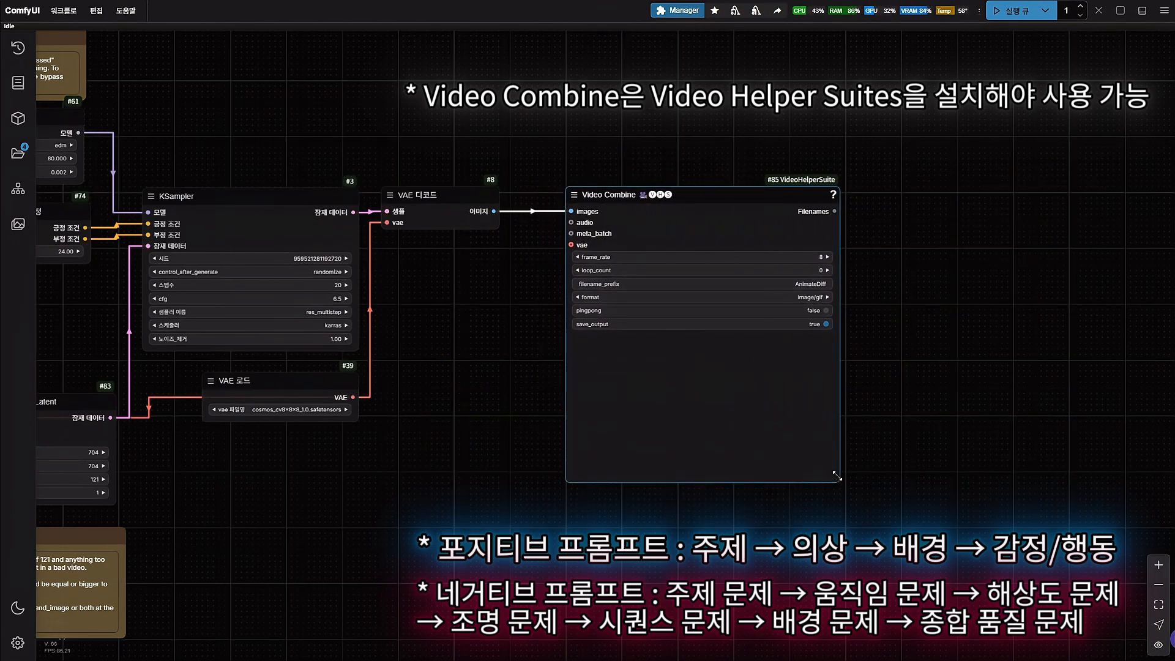
Set the Video Combine node's format to video/h264-mp4 and its frame rate to 24
{"action": "left_click", "coordinate": [630, 298]}
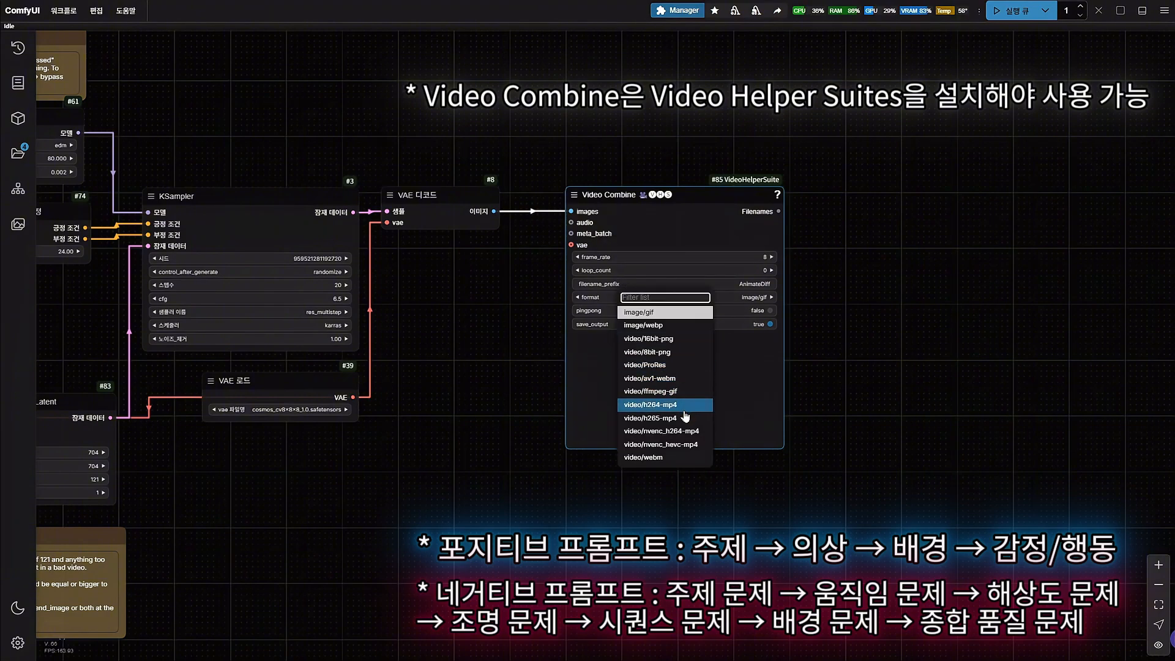
{"action": "left_click", "coordinate": [682, 405]}
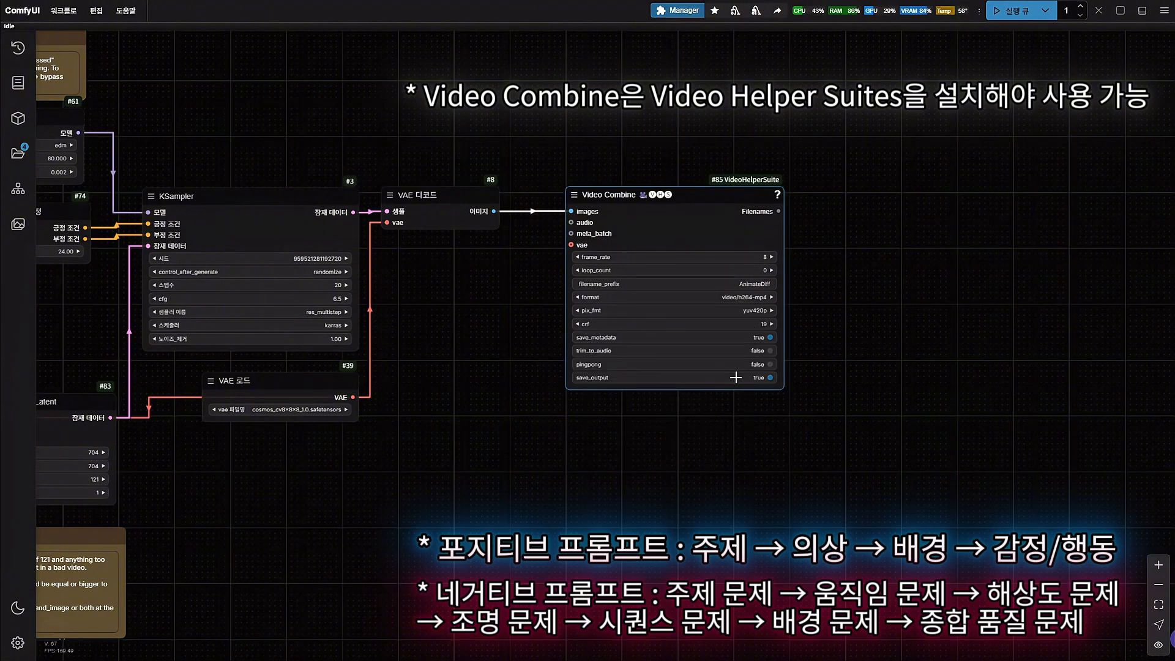
{"action": "left_click", "coordinate": [722, 257]}
{"action": "type", "text": "24"}
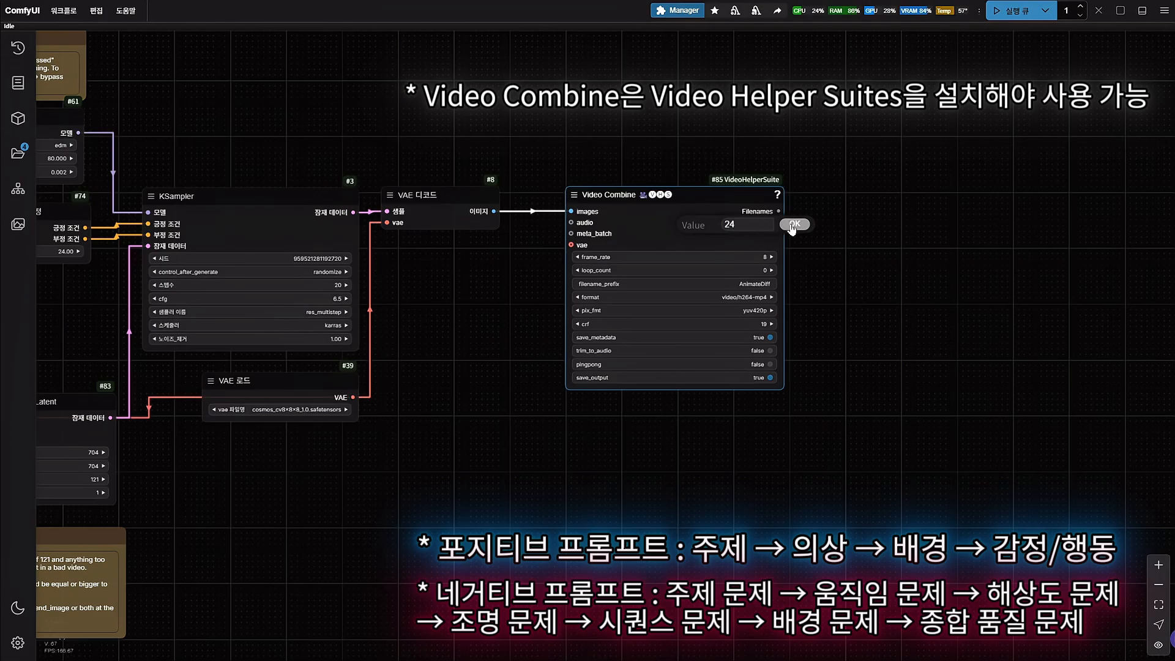
{"action": "key", "text": "Return"}
{"action": "scroll", "coordinate": [758, 257], "scroll_direction": "up", "scroll_amount": 5}
{"action": "scroll", "coordinate": [778, 371], "scroll_direction": "down", "scroll_amount": 7}
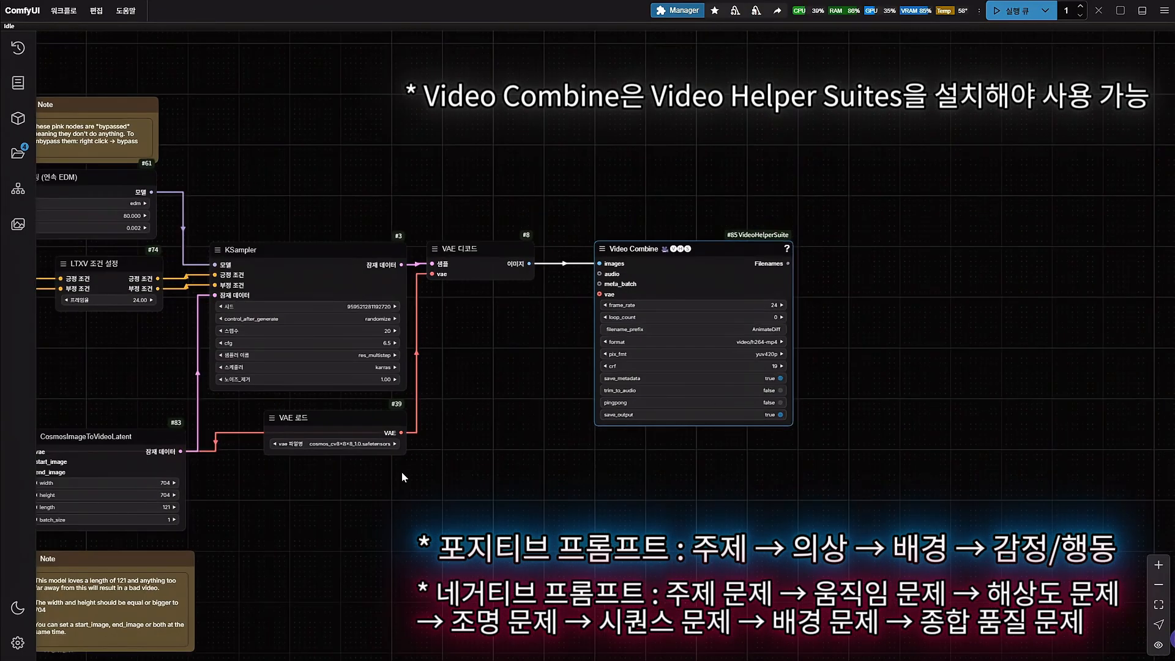
{"action": "left_click_drag", "start_coordinate": [330, 475], "coordinate": [691, 337]}
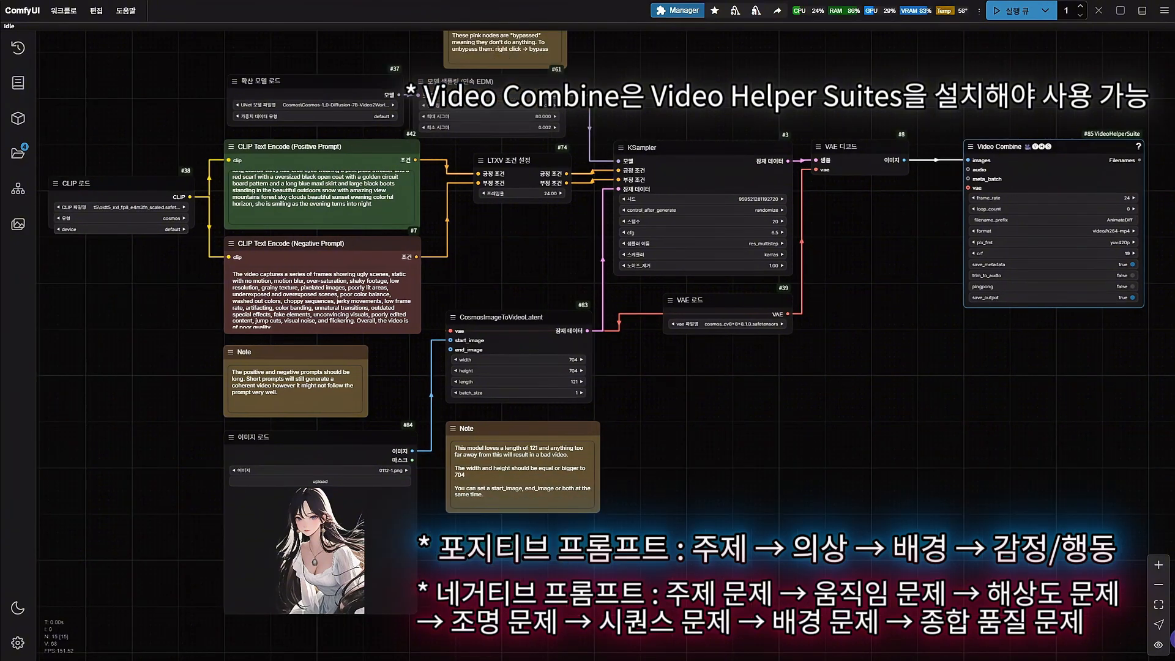